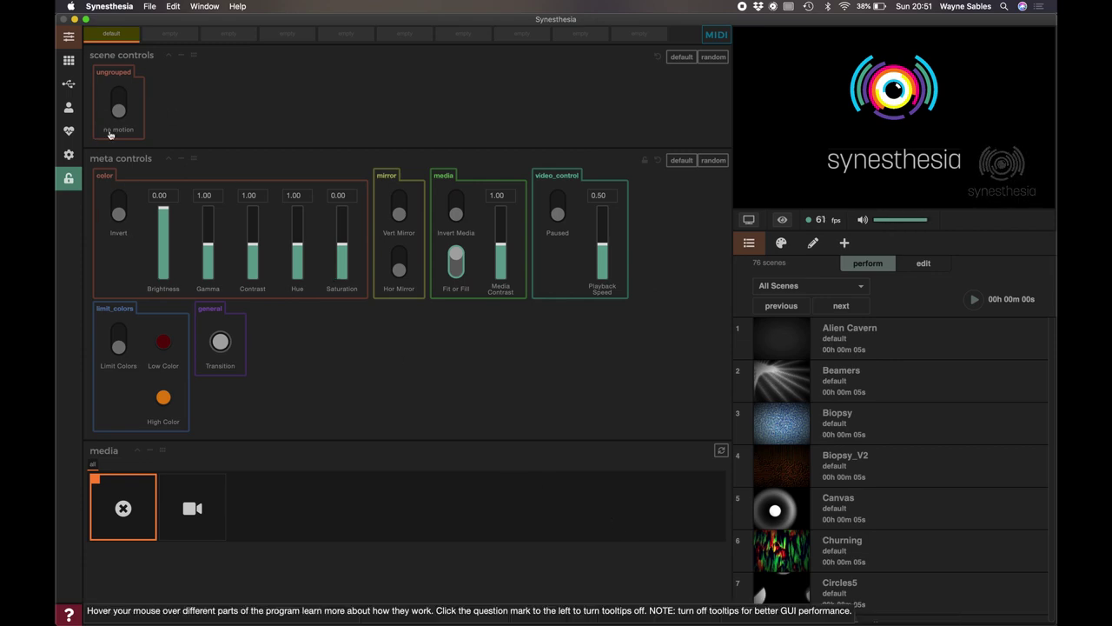
From the Library, try MIDI_MAPPING and Beamers, settle on Alien Cavern, and show the MIDI panel
left_click(69, 61)
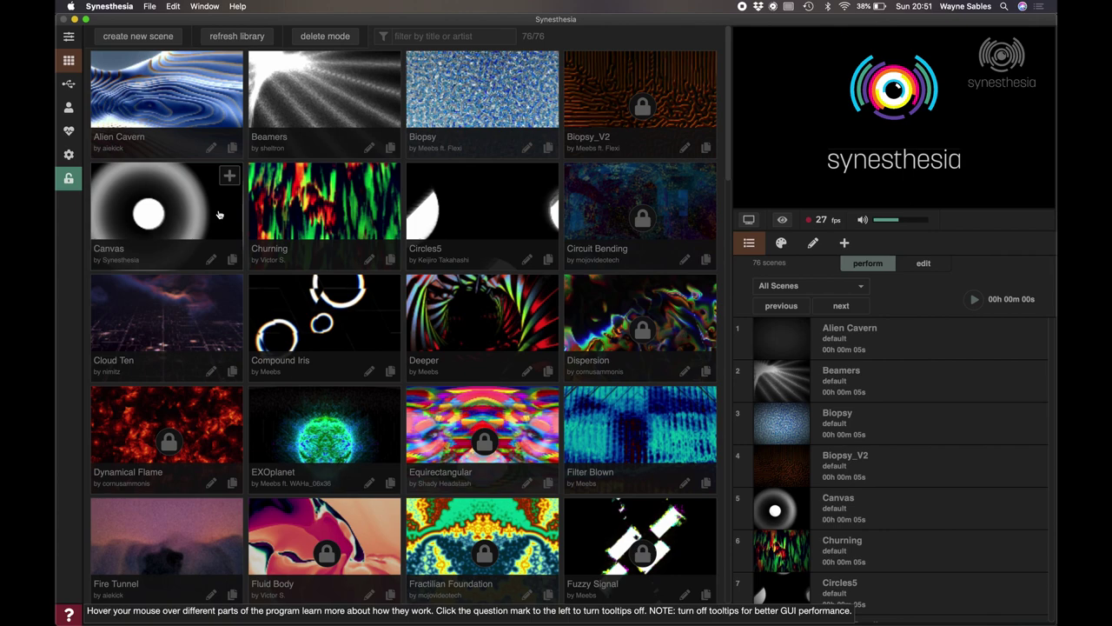
scroll(391, 306, "down", 5)
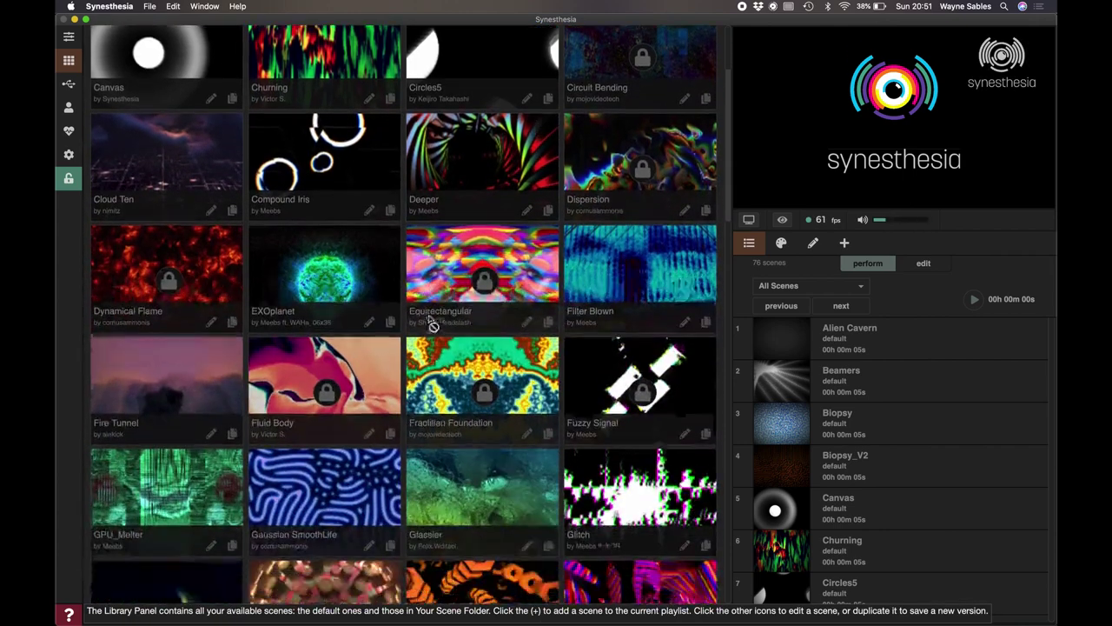
scroll(433, 324, "down", 5)
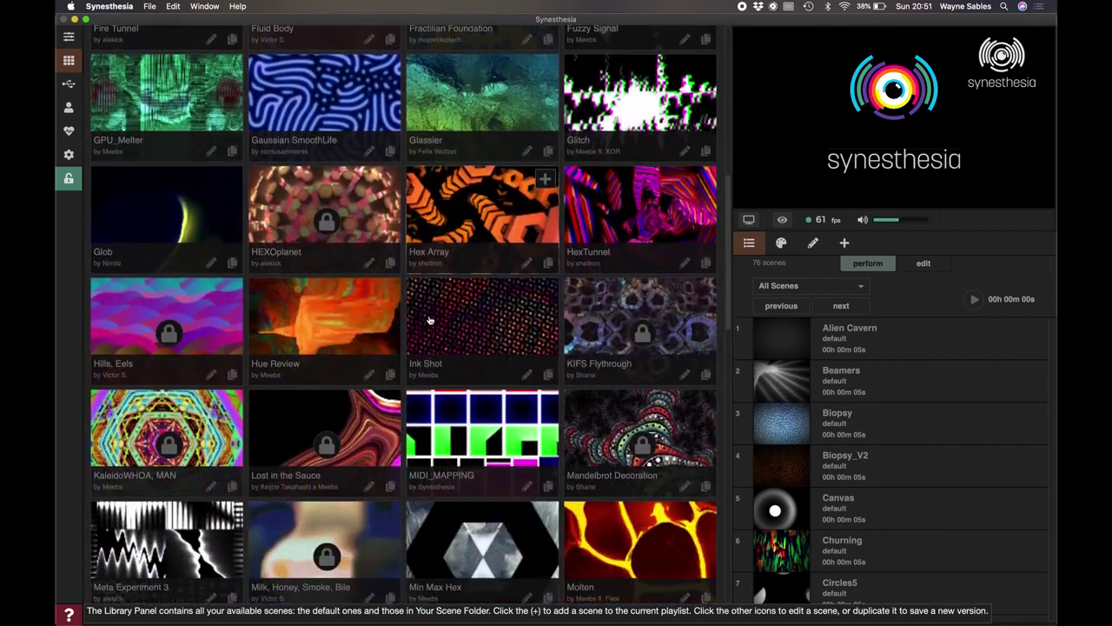
left_click(471, 419)
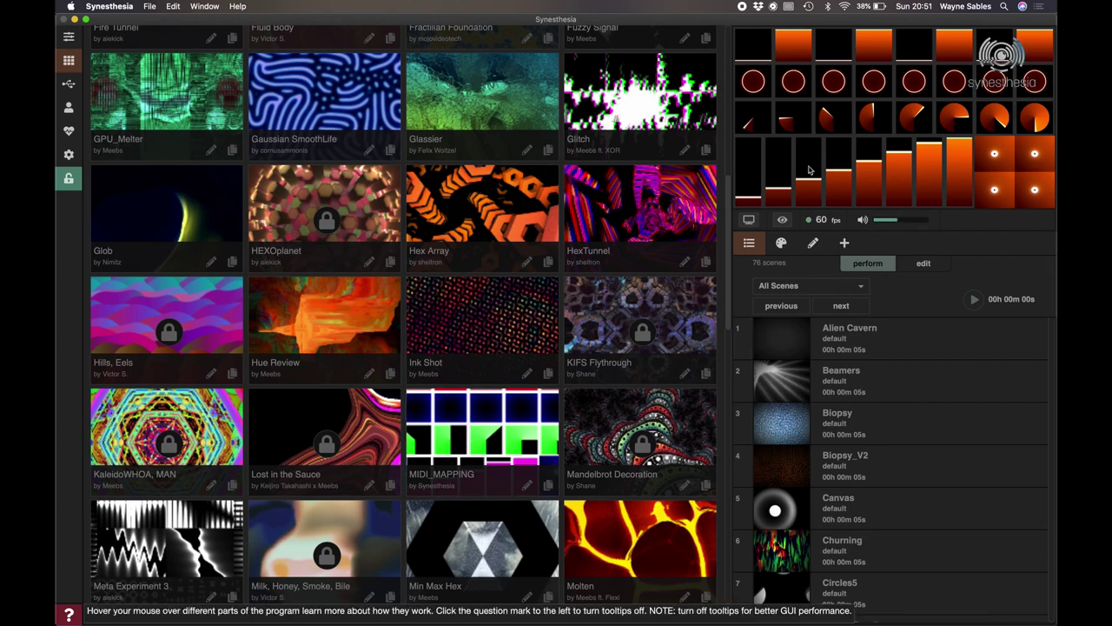
left_click(791, 339)
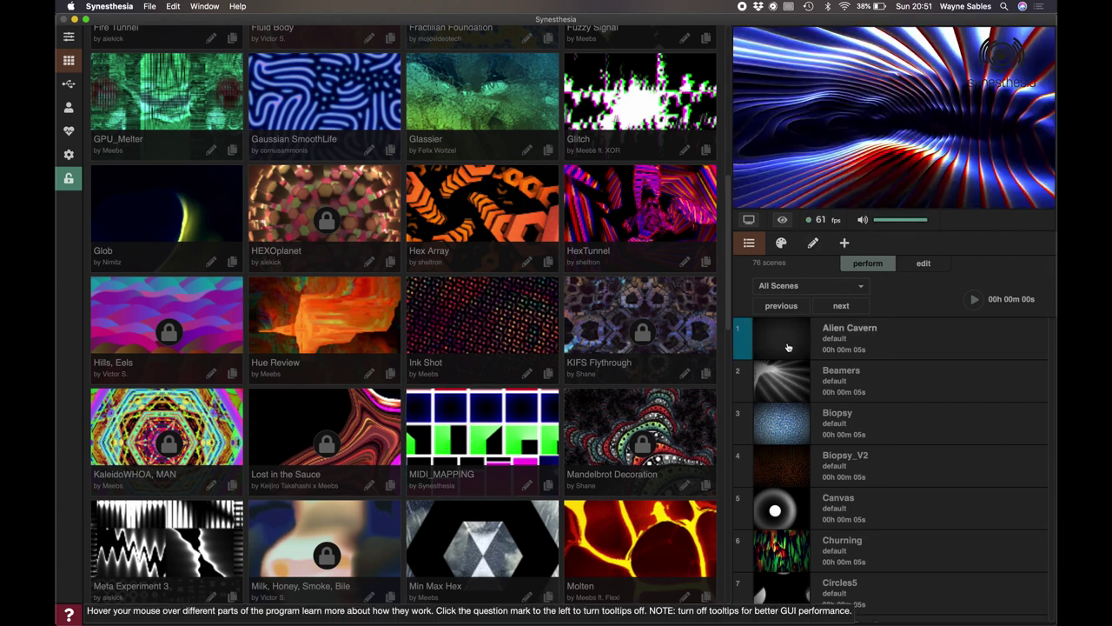
left_click(783, 389)
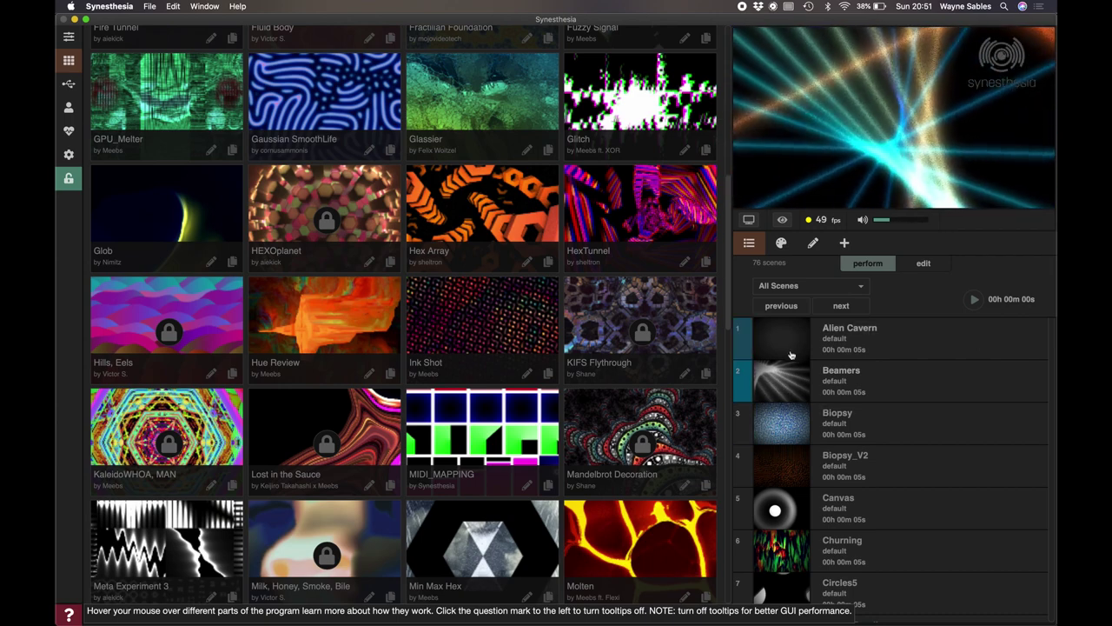
left_click(791, 346)
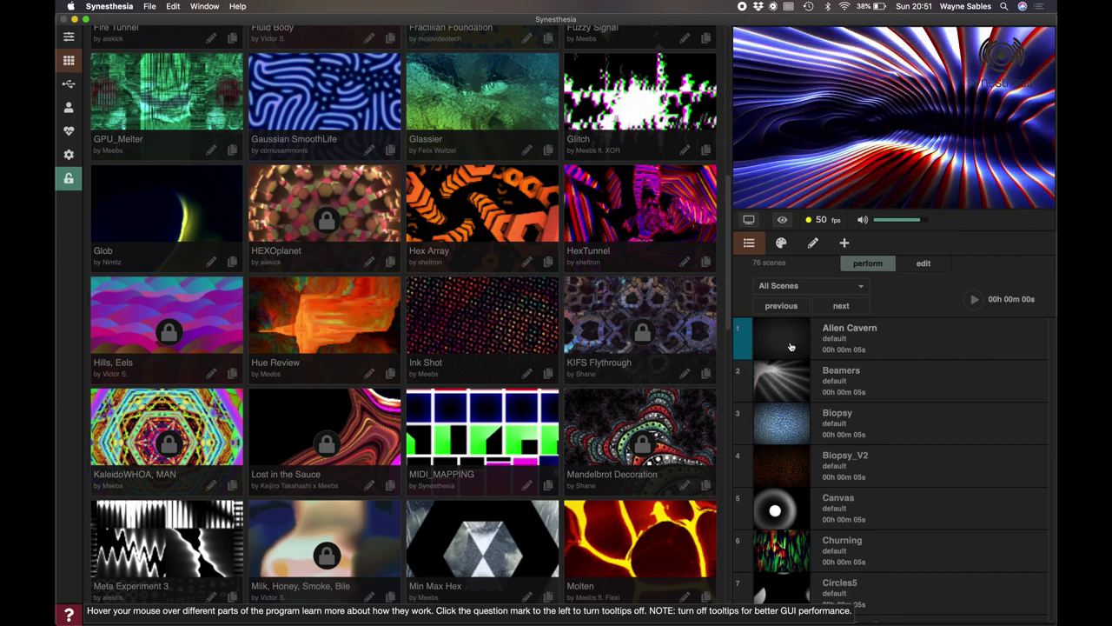
left_click(68, 84)
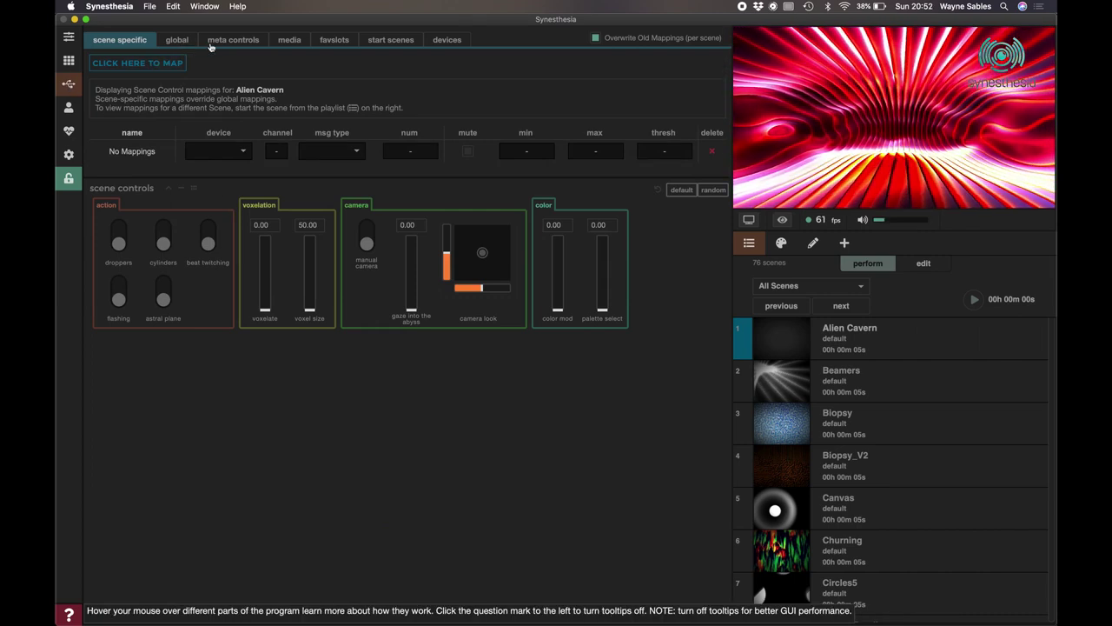
Look over the Account and Community pages, then return to Alien Cavern's Control Panel
left_click(70, 111)
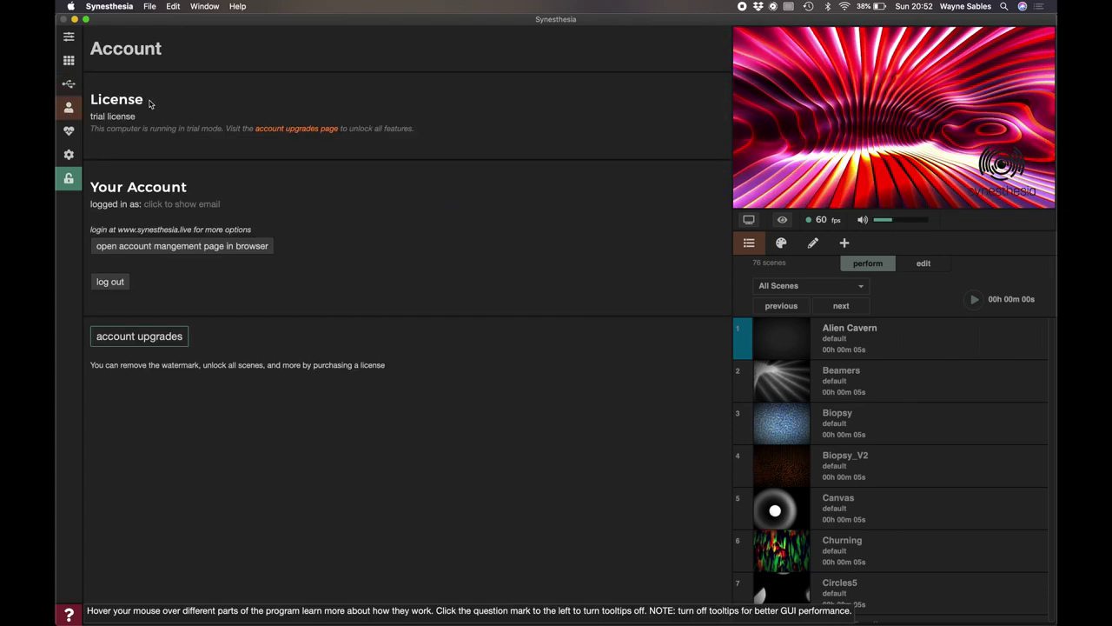
left_click(70, 131)
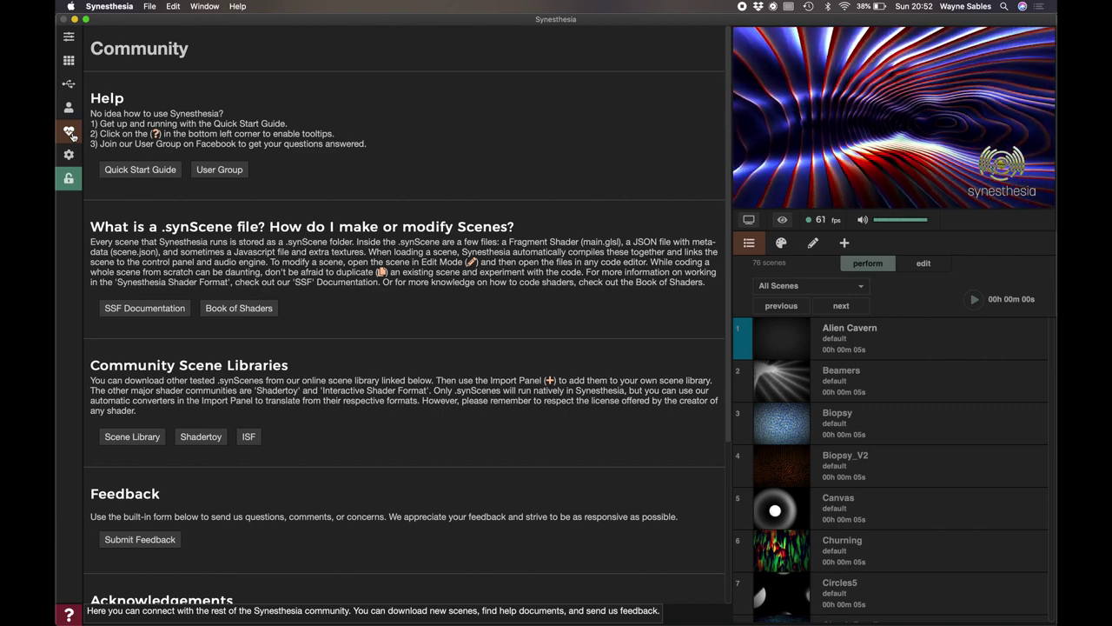
left_click(70, 39)
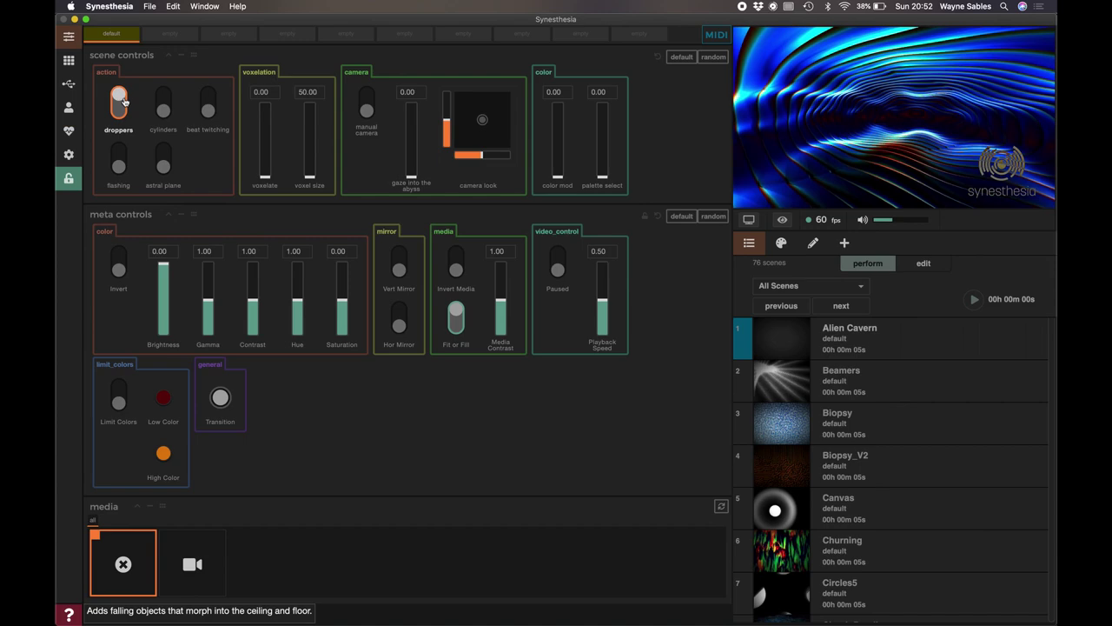
Turn on cylinders, beat twitching, flashing and astral plane, and raise voxelate to 0.62
left_click(163, 106)
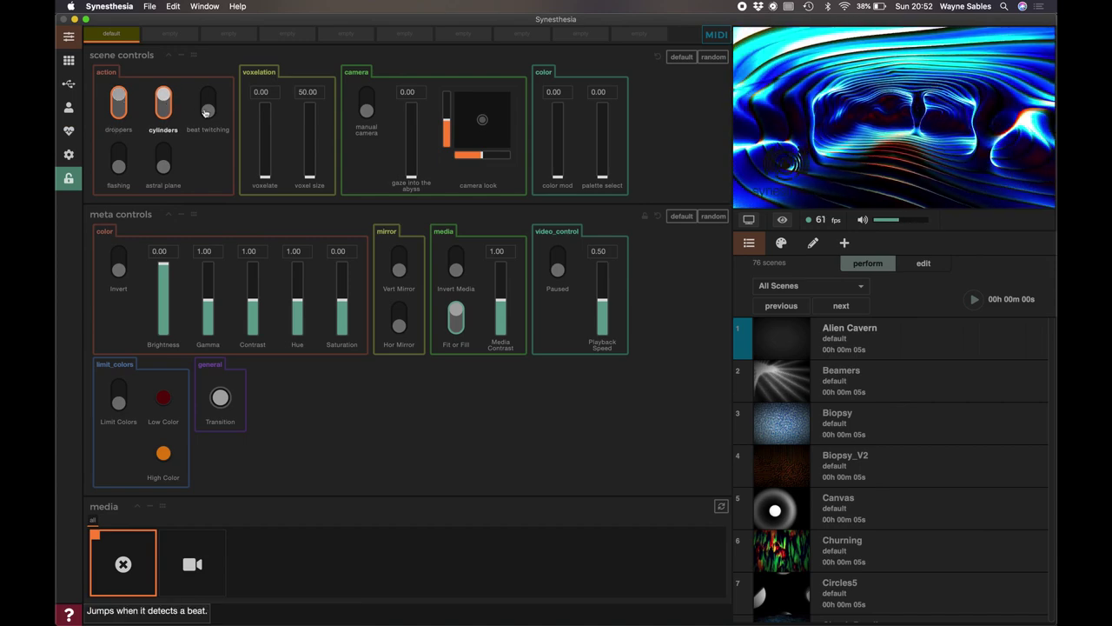
left_click(208, 105)
left_click(118, 161)
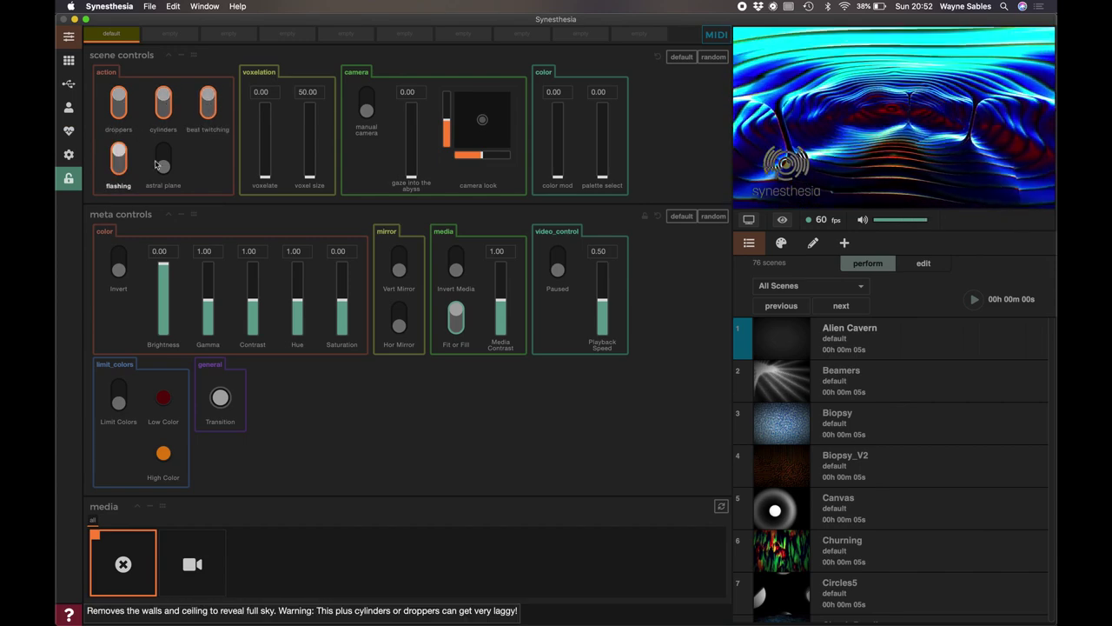
left_click(162, 160)
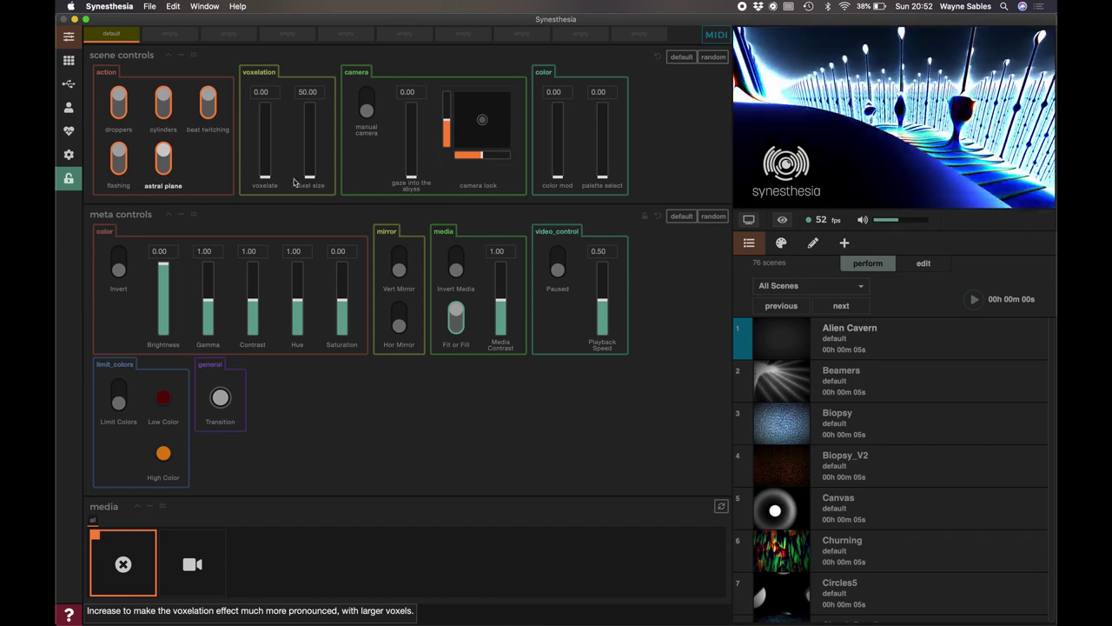
left_click_drag(265, 177, 265, 131)
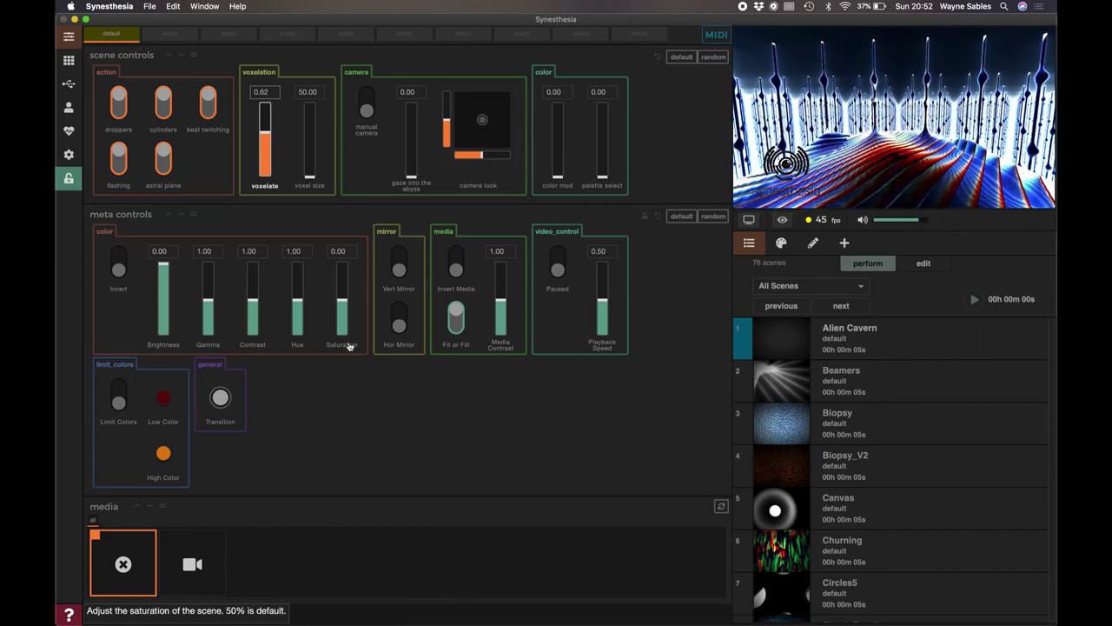
Try Limit Colors and switch it back off, then set Gamma 1.25 and Contrast 1.23
left_click(117, 400)
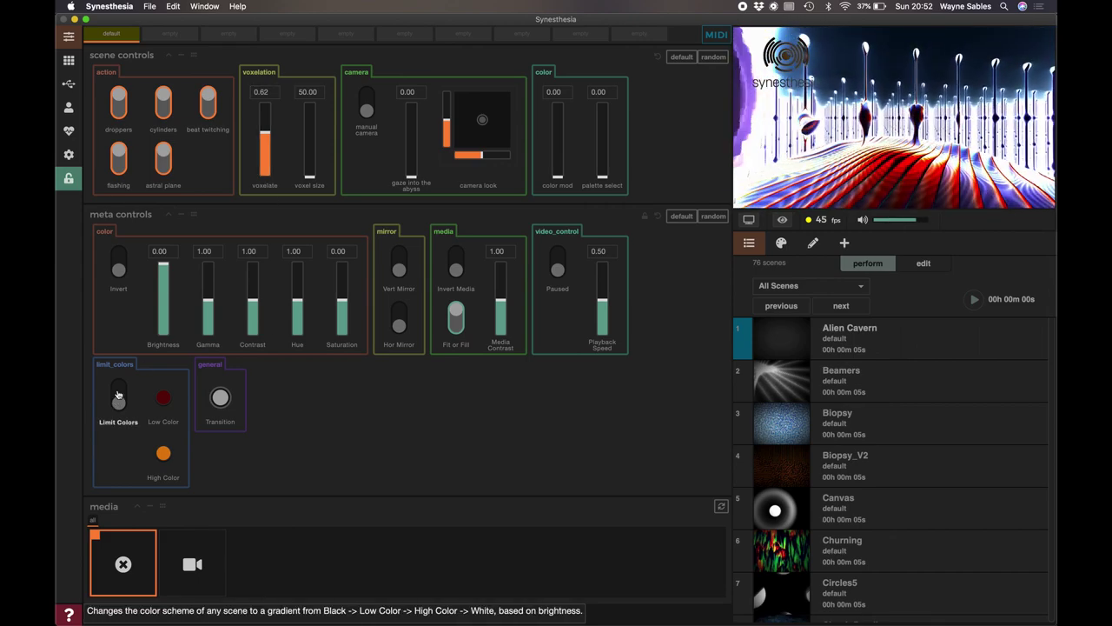
left_click(118, 393)
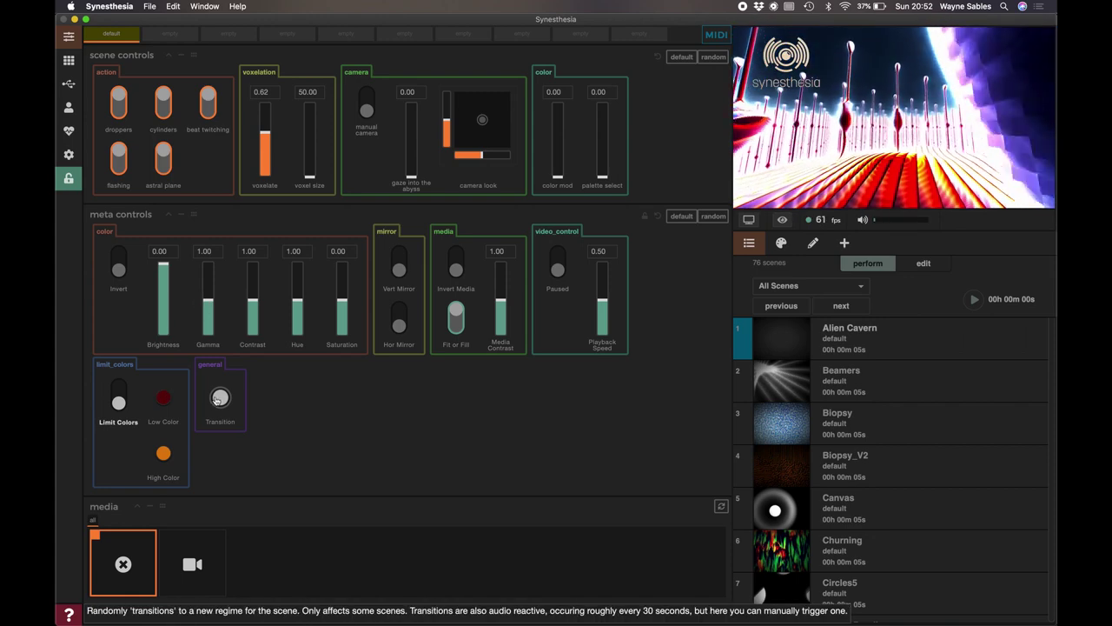
left_click(204, 298)
left_click_drag(204, 298, 252, 300)
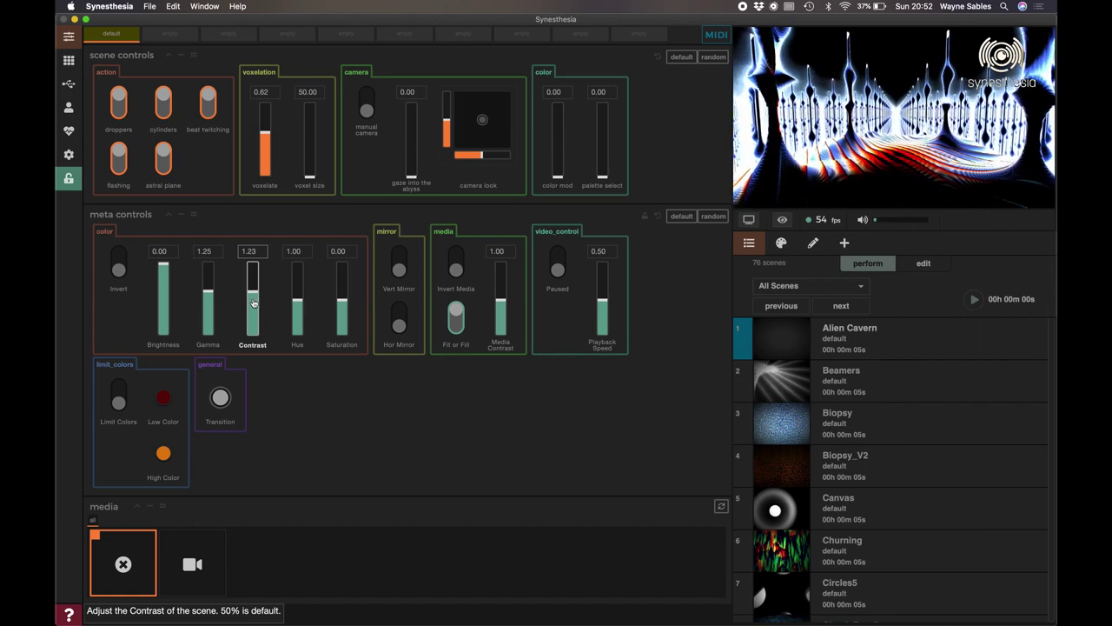
mouse_move(483, 612)
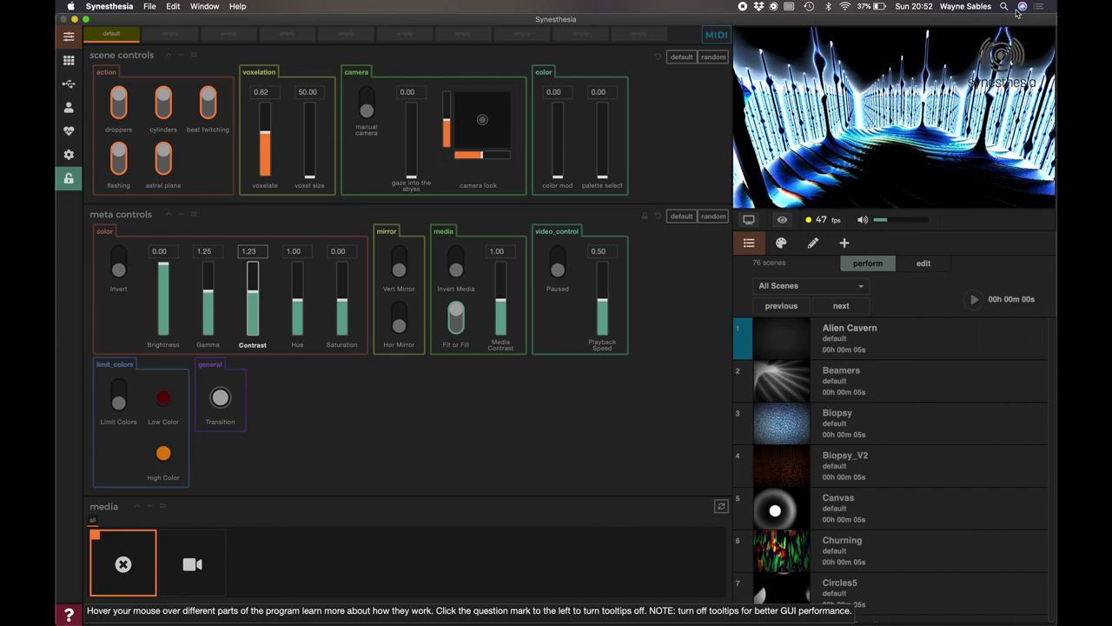
Launch HeavyM via search ('heav'), continue in trial mode, and start a new empty project
key("super+space")
type("heav")
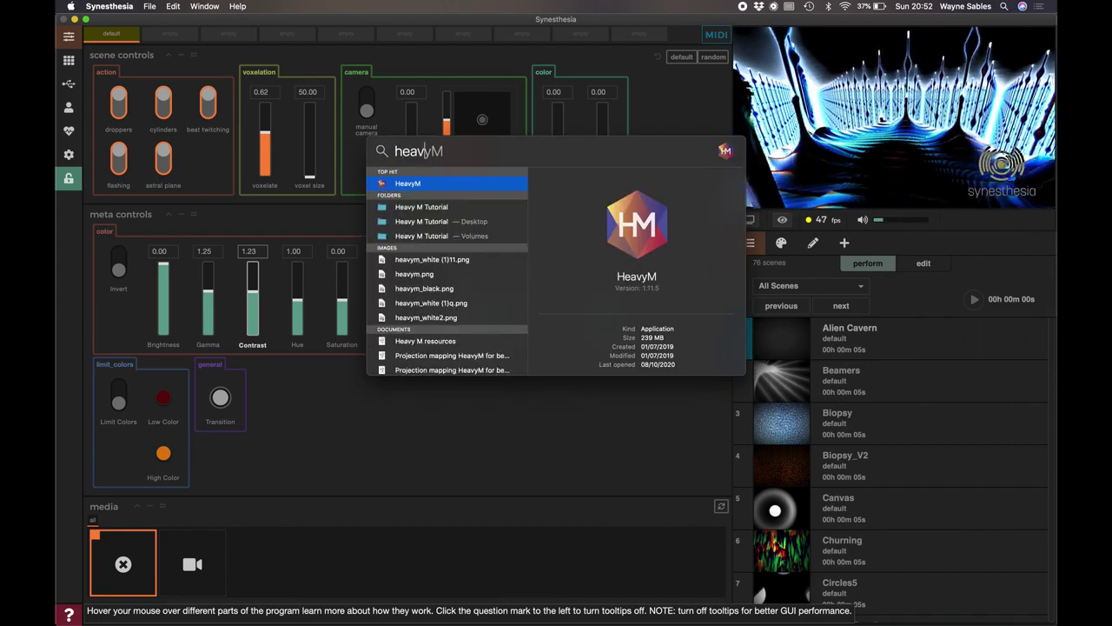
key("Return")
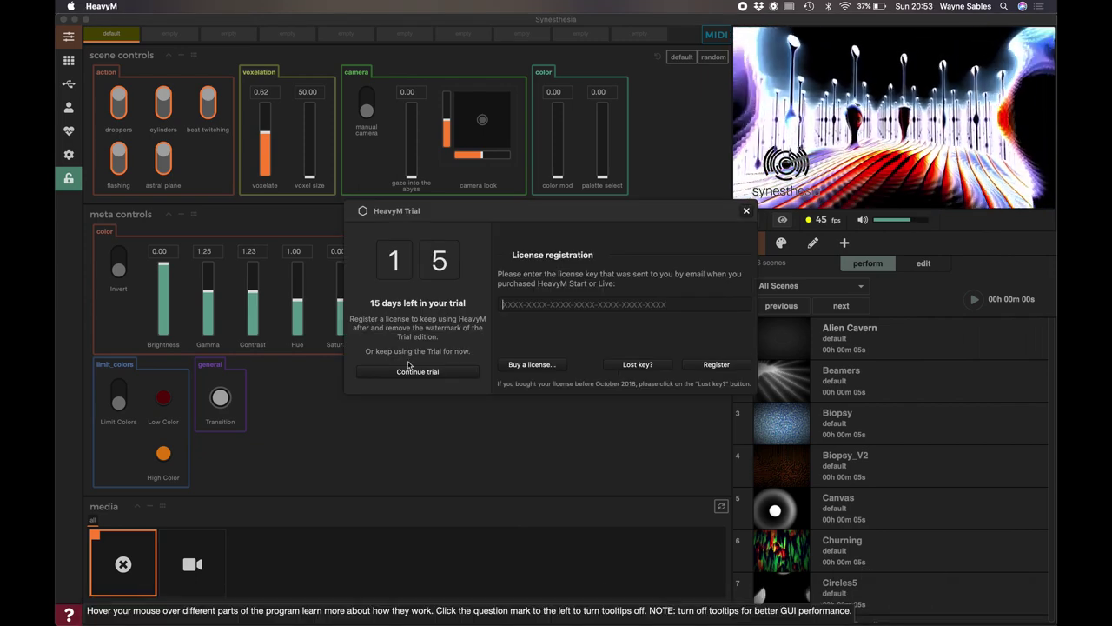
left_click(412, 372)
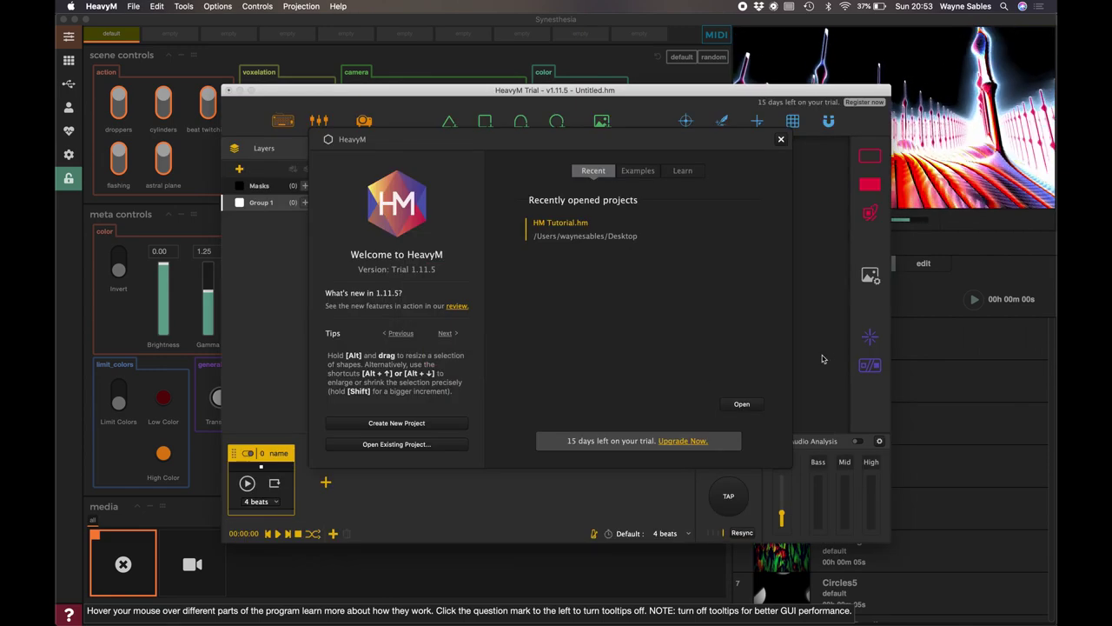
left_click(385, 423)
left_click(590, 291)
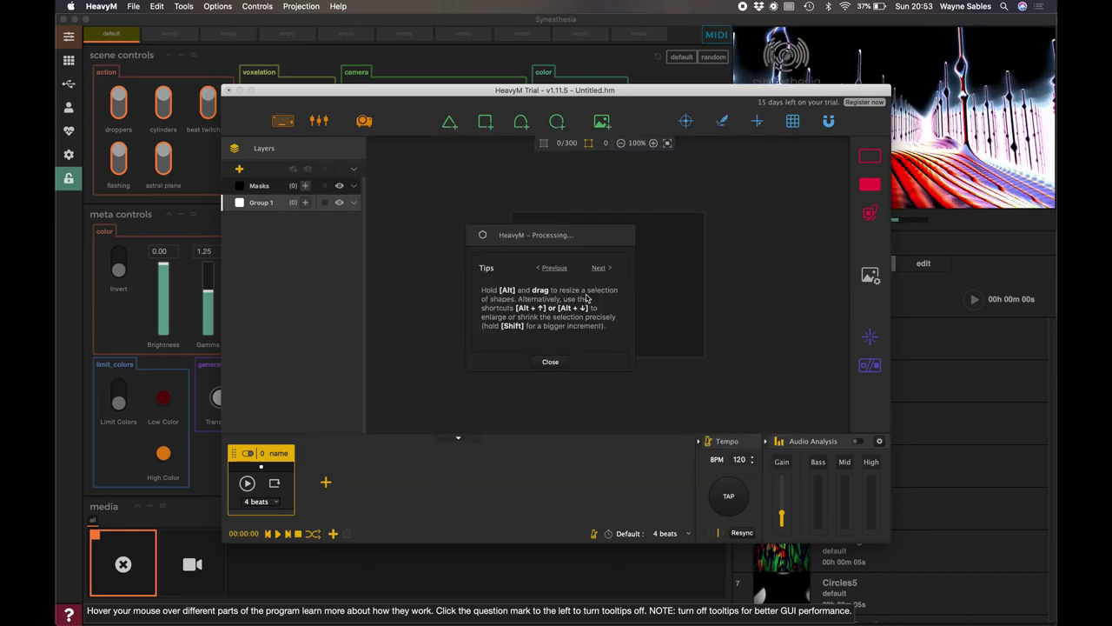
Add a Player 1 media grid, move it up-left and pull its bottom-left corner down
left_click(602, 121)
left_click_drag(589, 257, 699, 354)
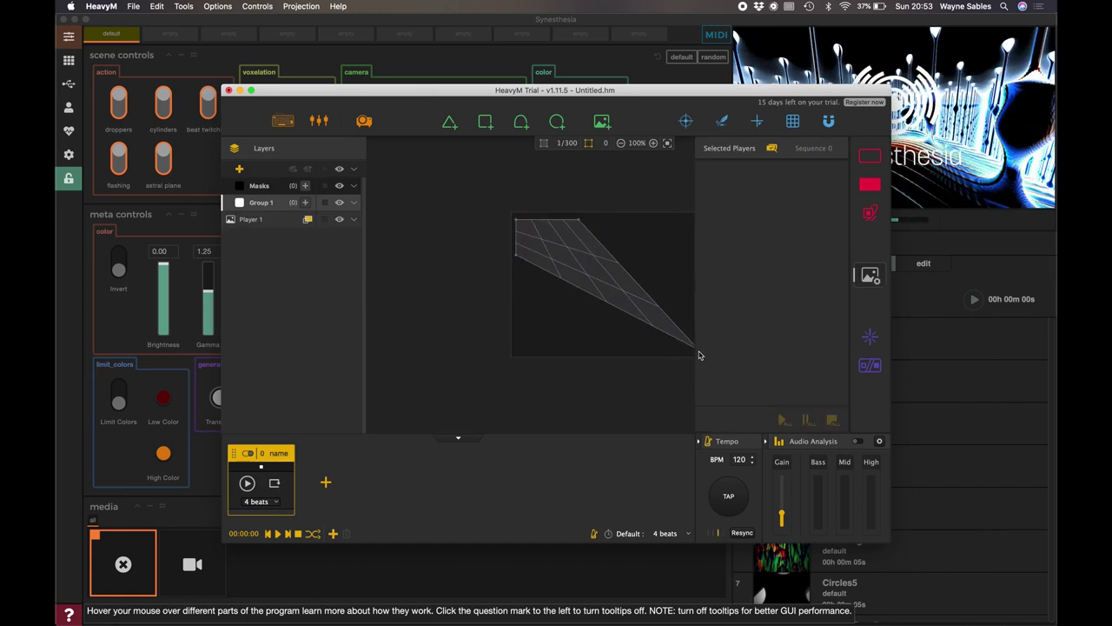
left_click_drag(517, 257, 513, 358)
scroll(579, 280, "down", 2)
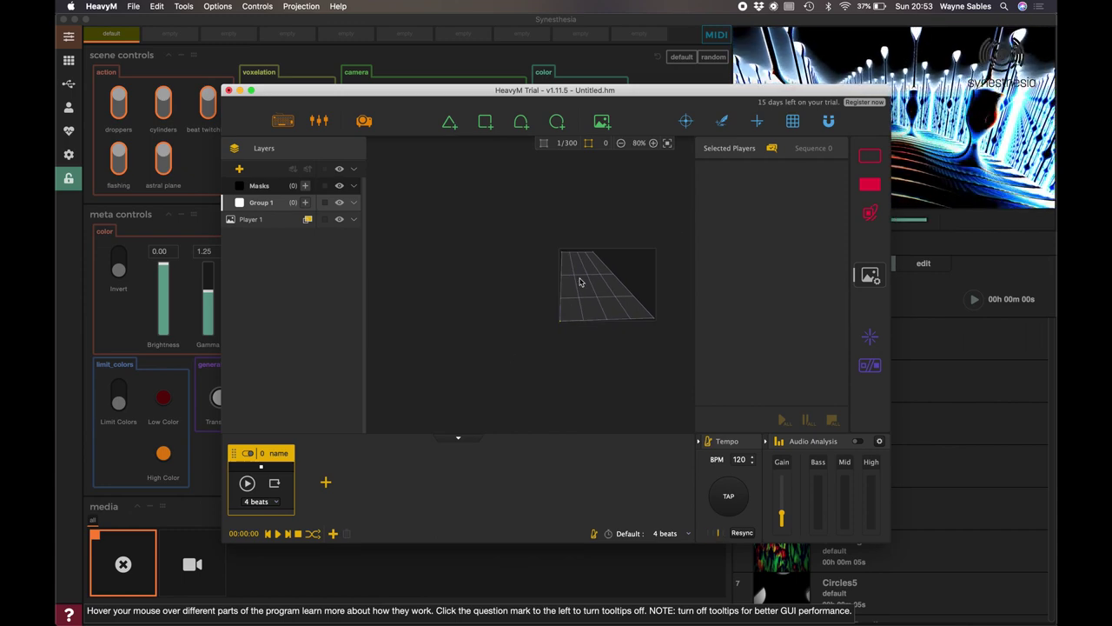
left_click(594, 255)
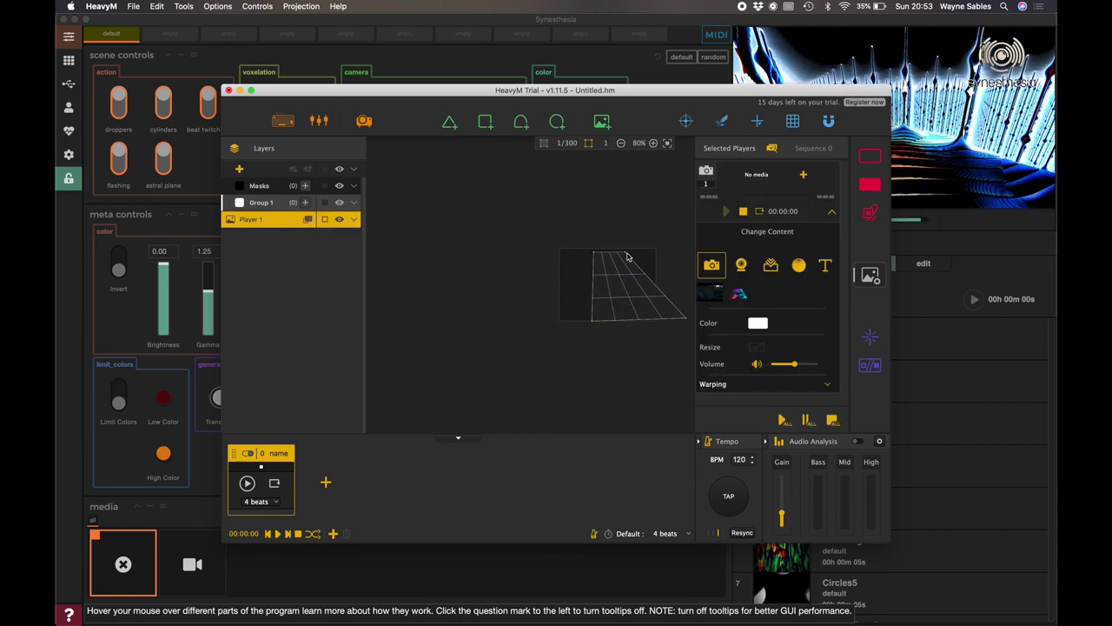
Zoom the canvas to 120% and drag the grid's corners into an even rectangle
left_click(655, 143)
left_click(654, 143)
left_click(654, 144)
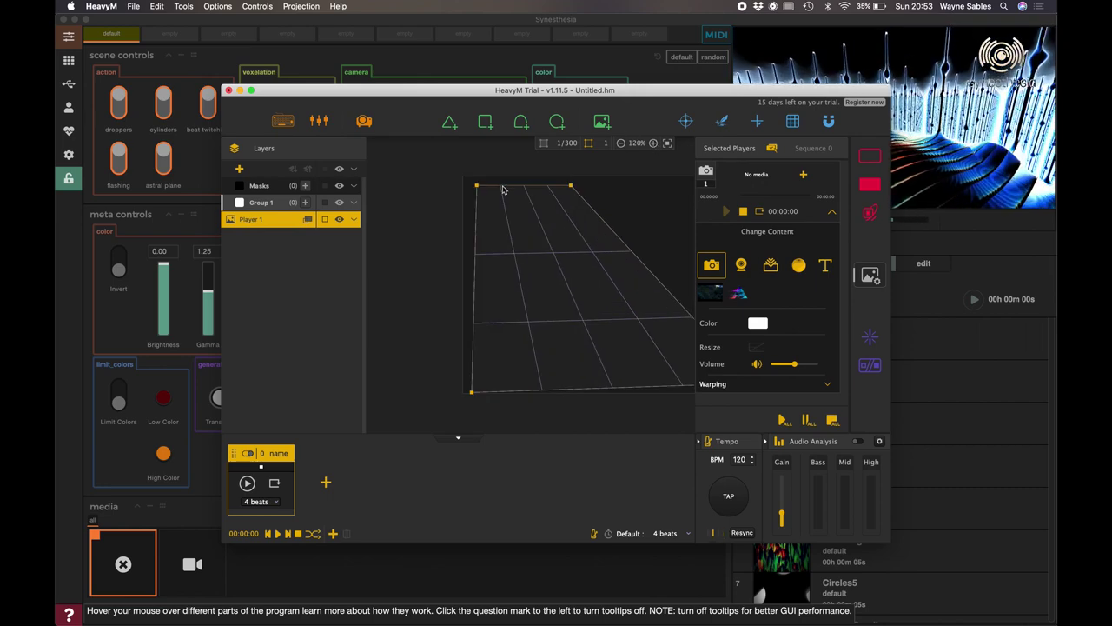
left_click_drag(477, 190, 463, 183)
left_click_drag(471, 393, 463, 394)
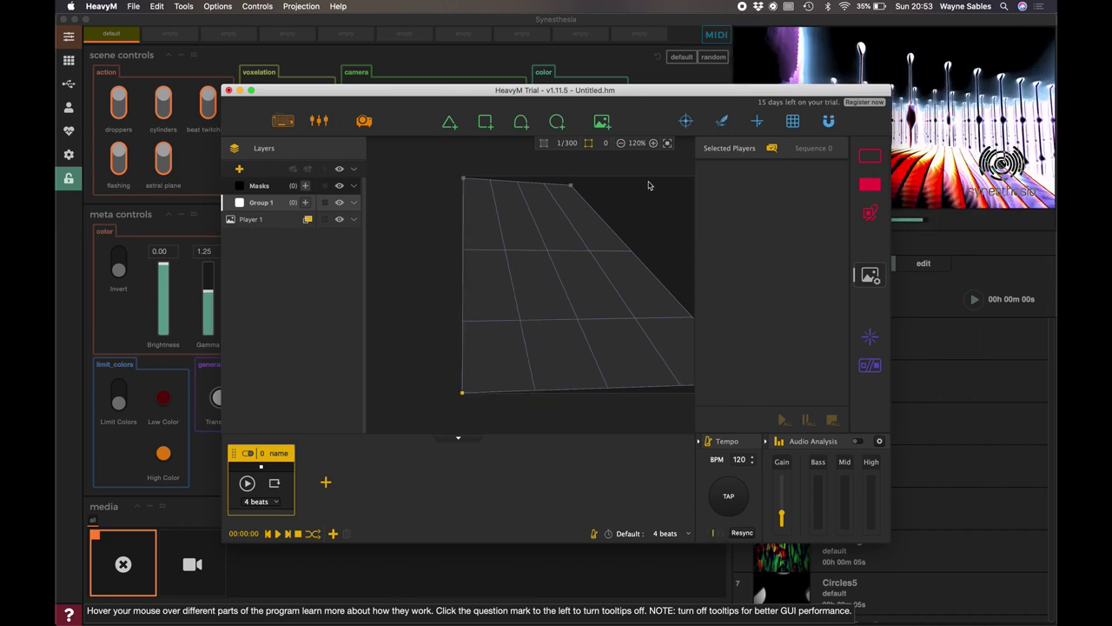
left_click_drag(571, 187, 701, 181)
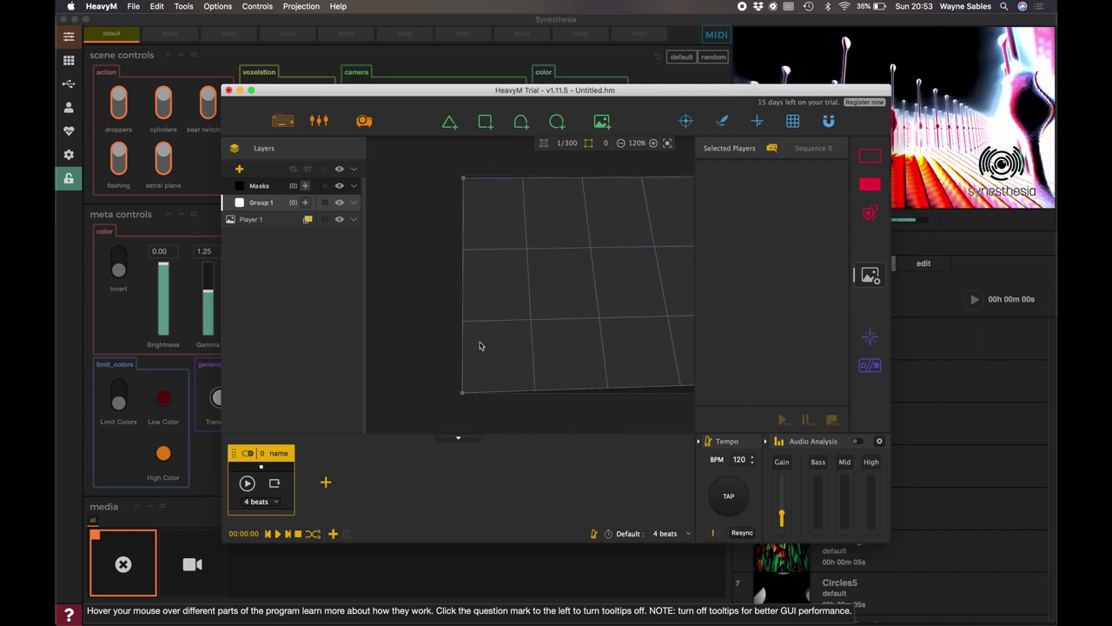
scroll(479, 346, "down", 3)
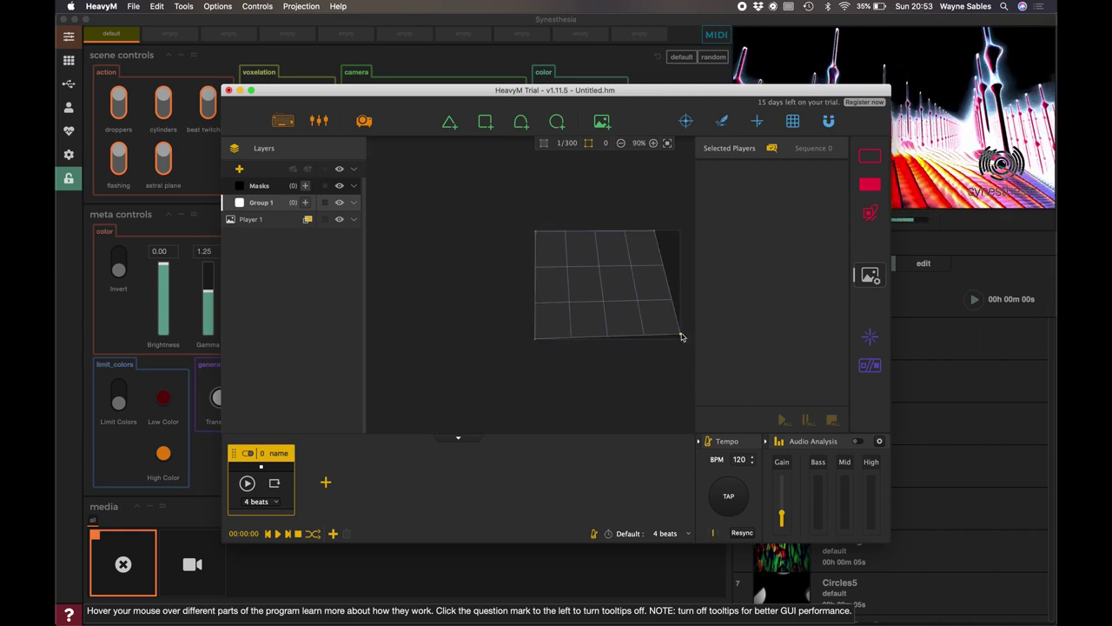
left_click_drag(681, 337, 681, 330)
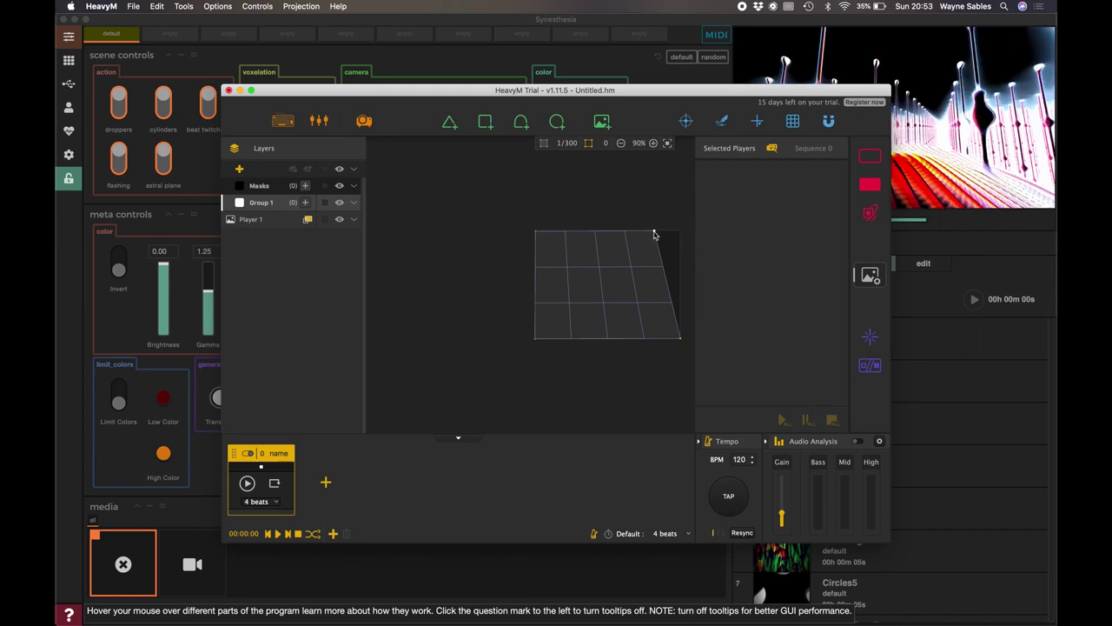
left_click_drag(654, 234, 679, 235)
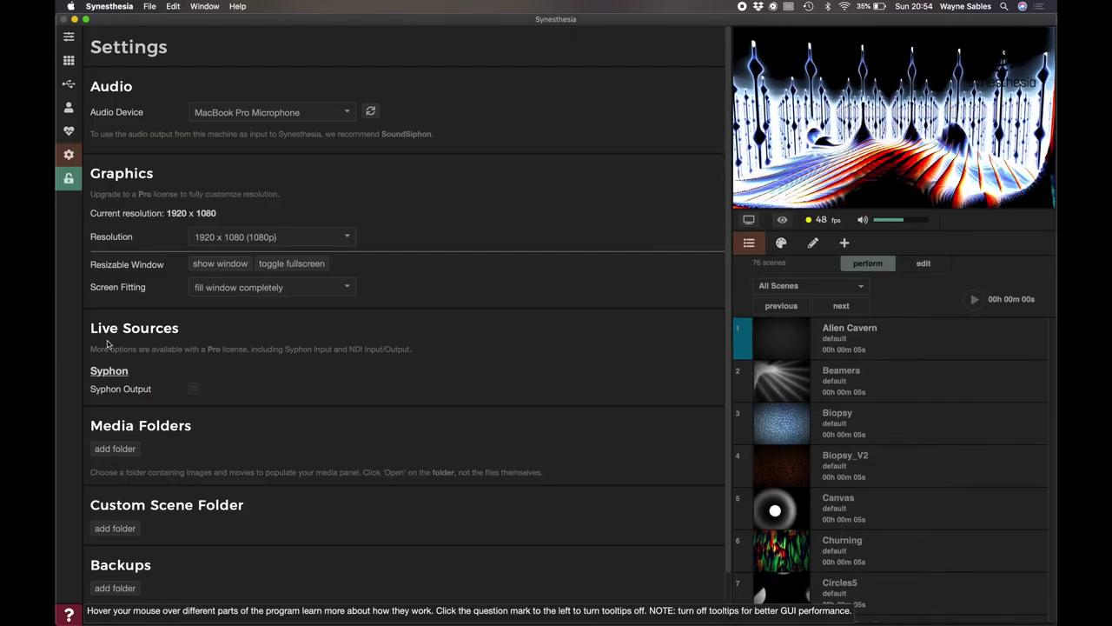
Enable Syphon Output and keep Constant Output Resolution checked at 1080p
left_click(194, 388)
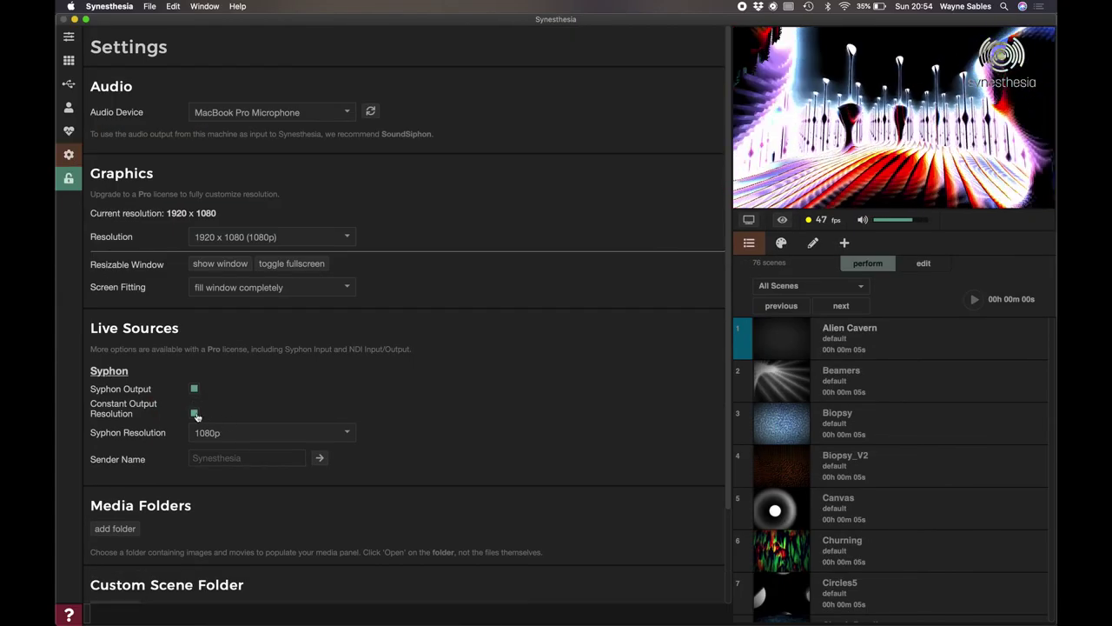
left_click(194, 413)
left_click(195, 413)
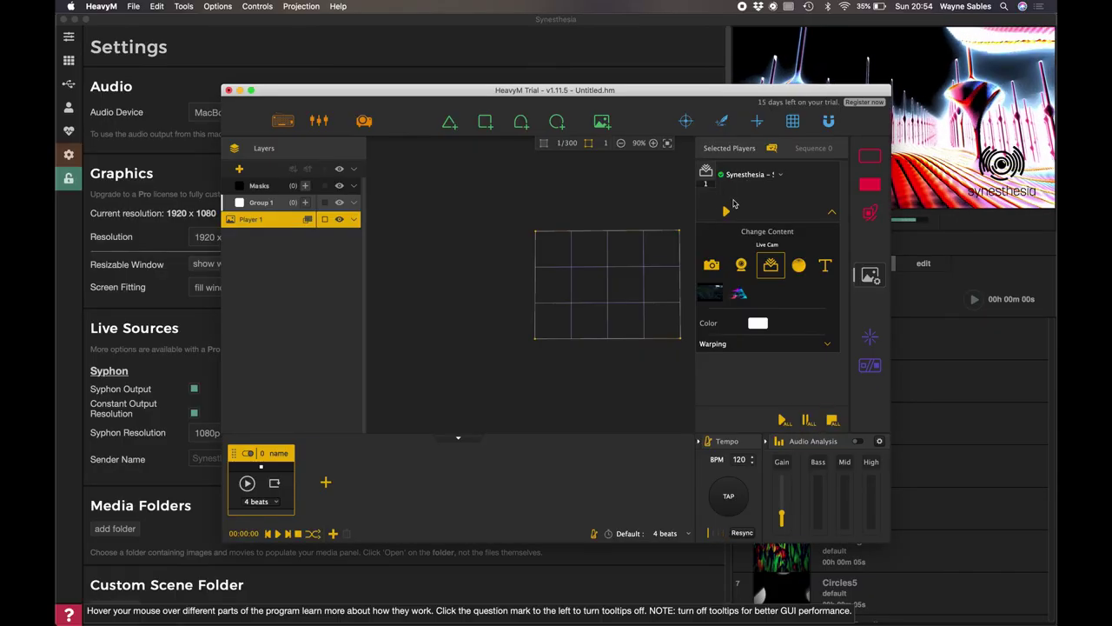
Set up a Windowed (800 x 600) projection output and confirm it
left_click(363, 123)
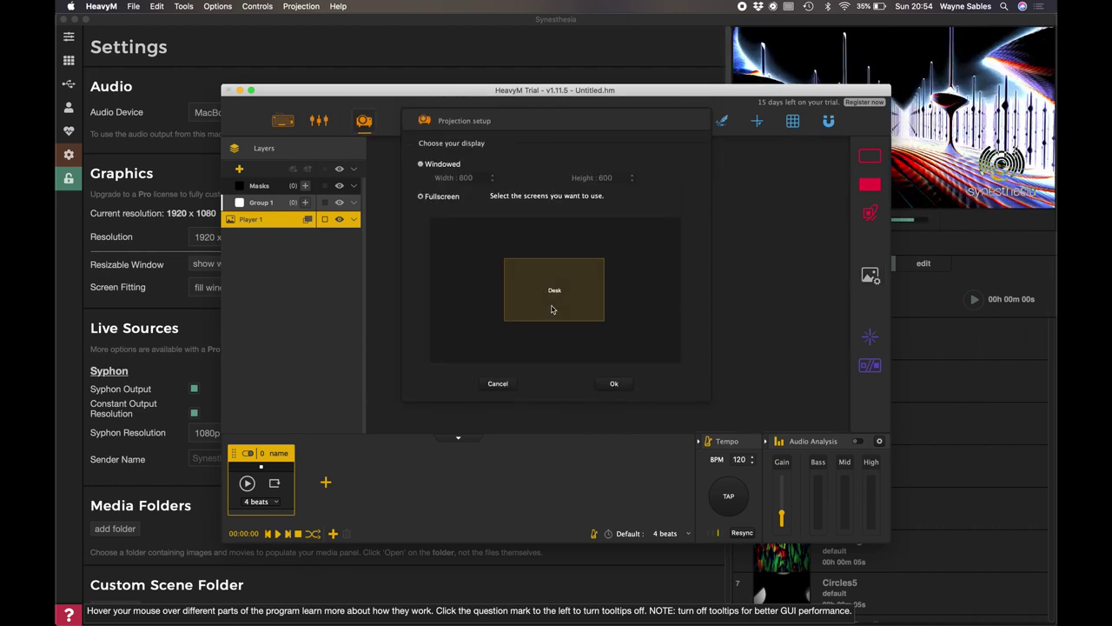
left_click(447, 164)
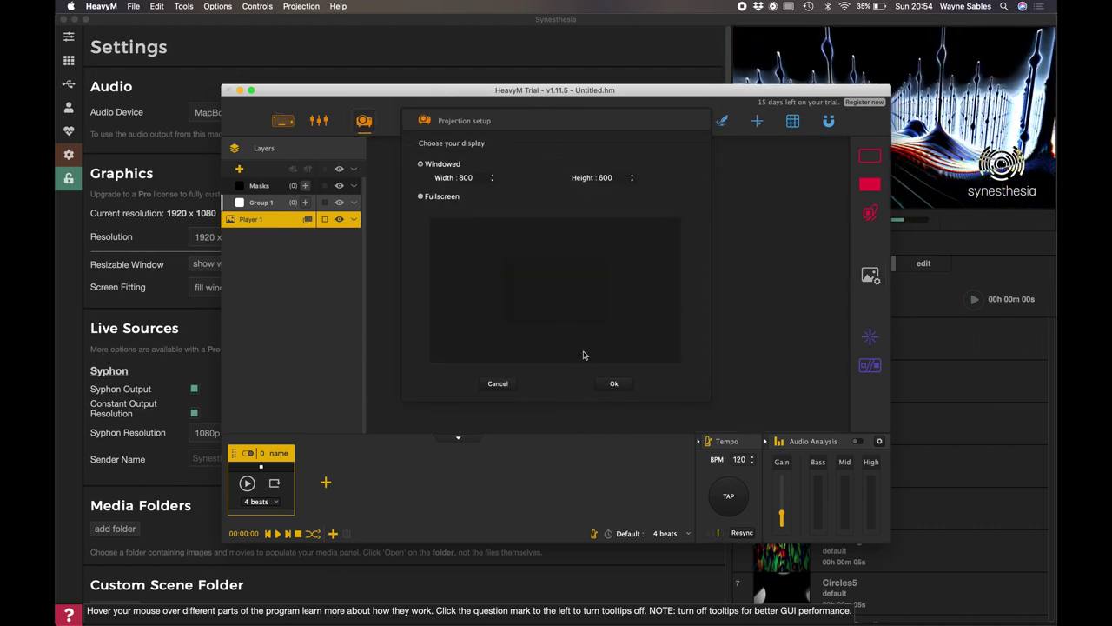
left_click(613, 383)
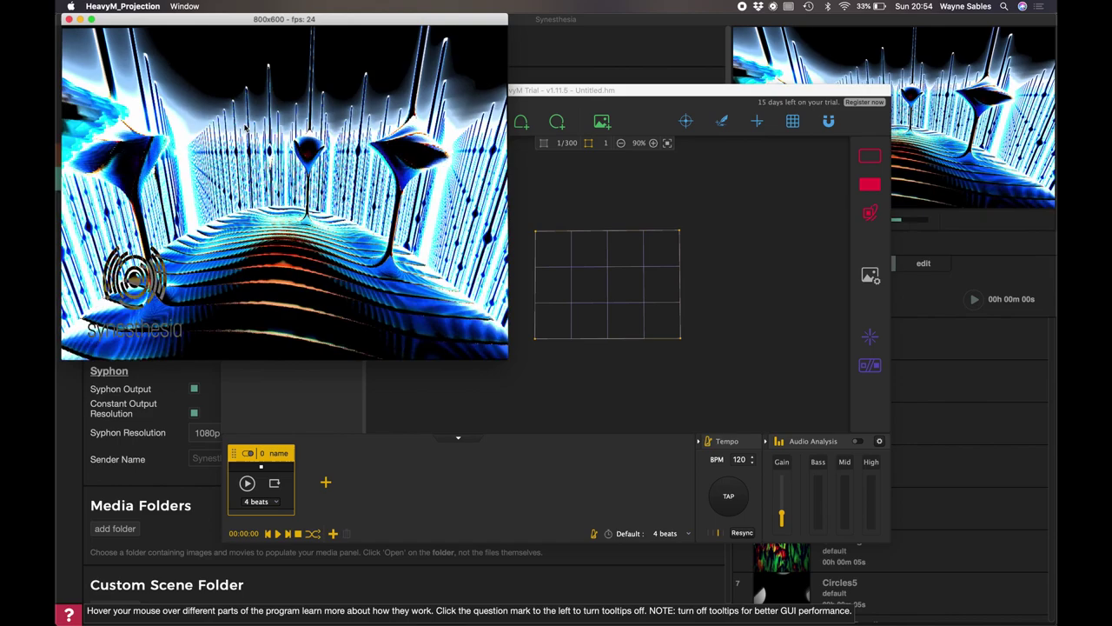
Start Synesthesia autoplay and bring HeavyM and its projection window to the front
left_click(967, 303)
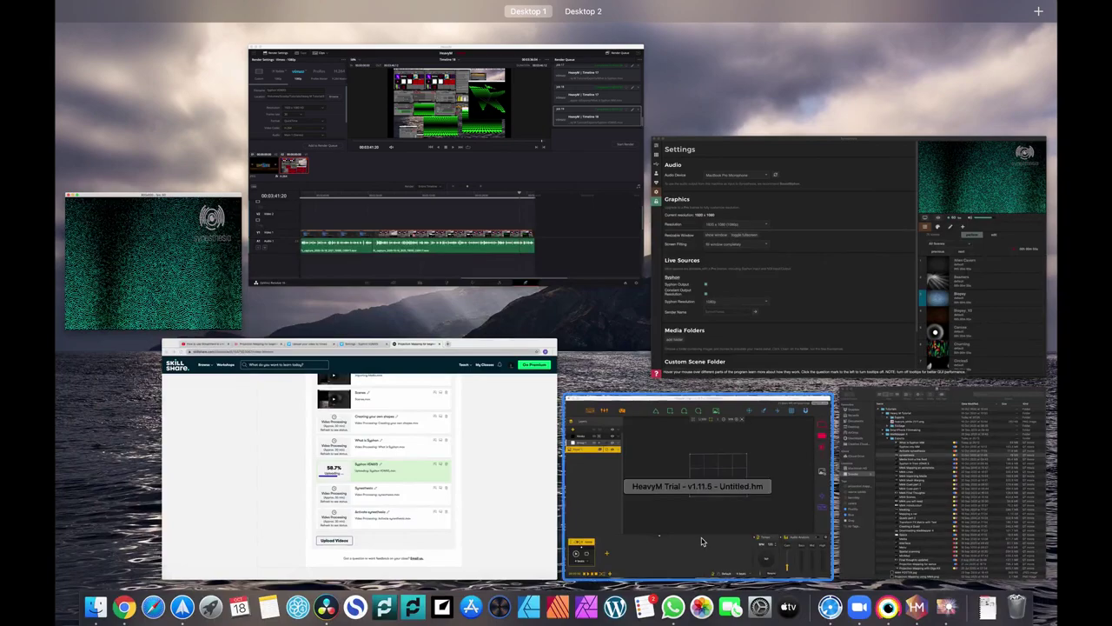
left_click(692, 534)
left_click(208, 280)
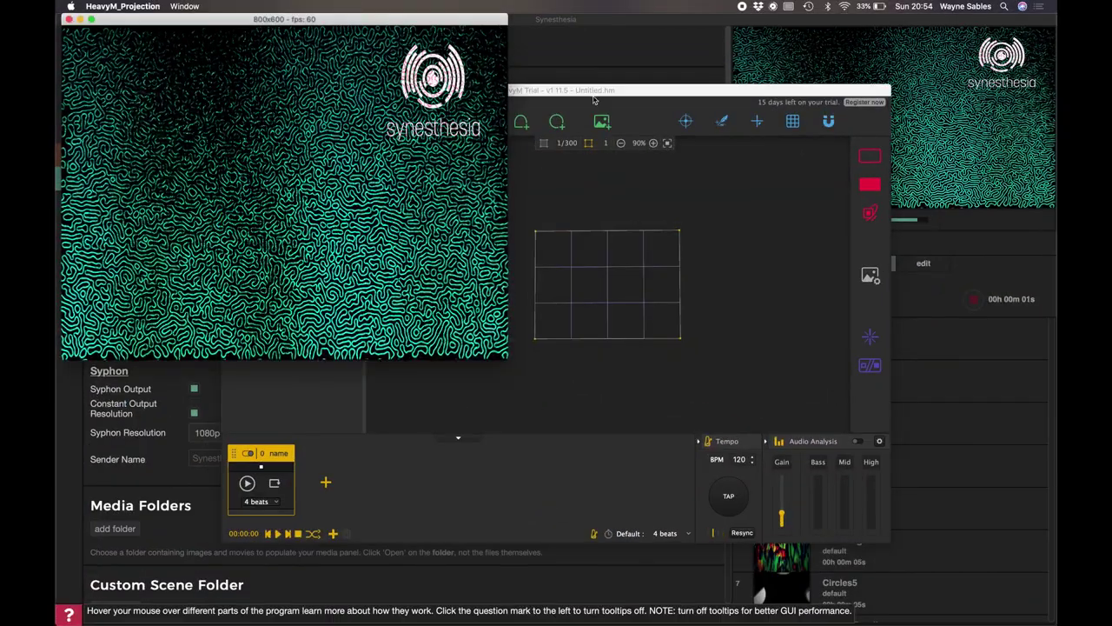
left_click_drag(594, 100, 719, 134)
left_click(210, 173)
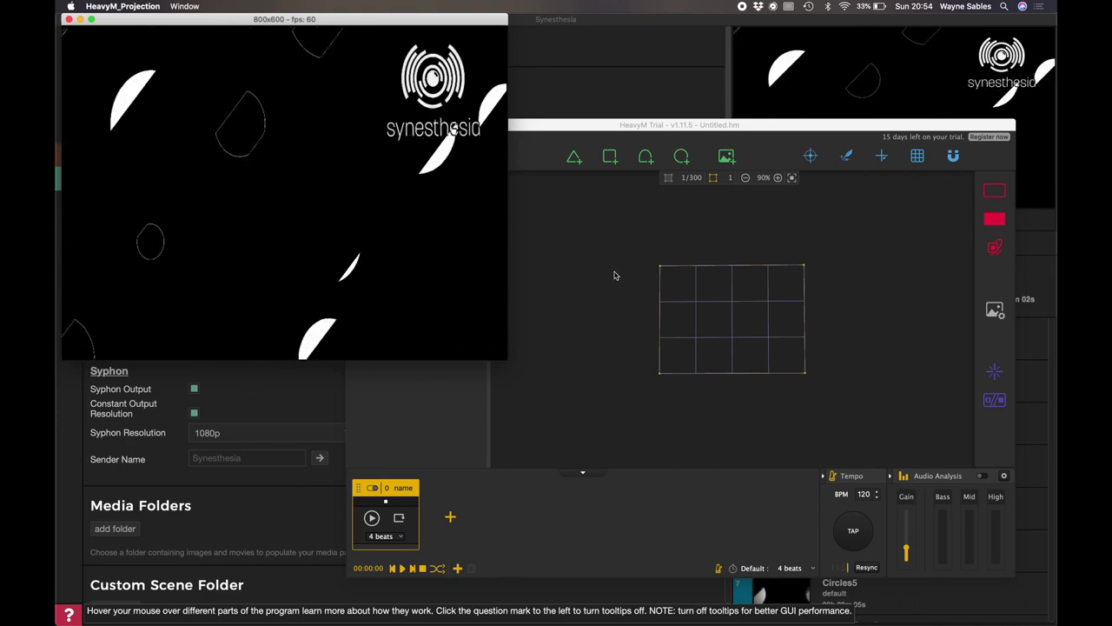
Reposition the HeavyM editor window beside the projection window
left_click_drag(672, 132, 632, 519)
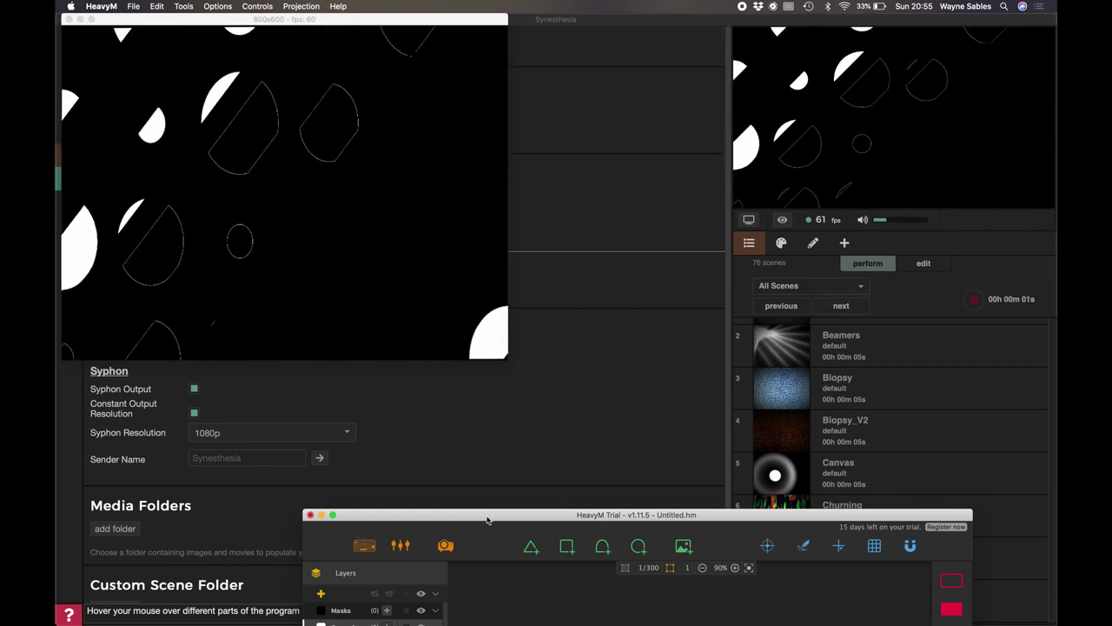
left_click_drag(488, 519, 487, 224)
left_click_drag(477, 173, 472, 146)
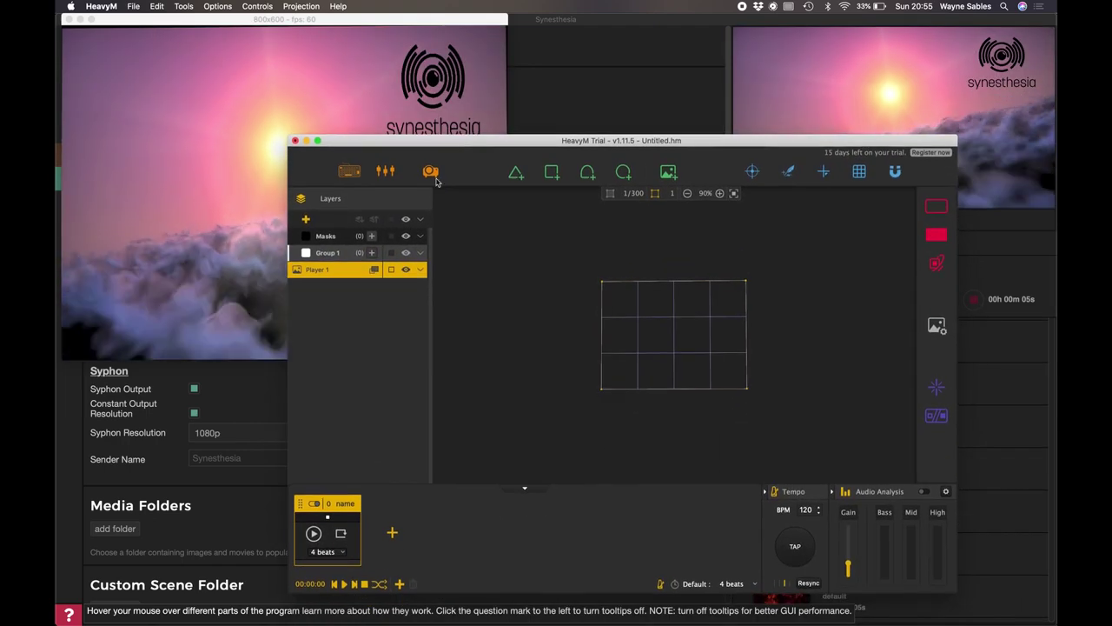